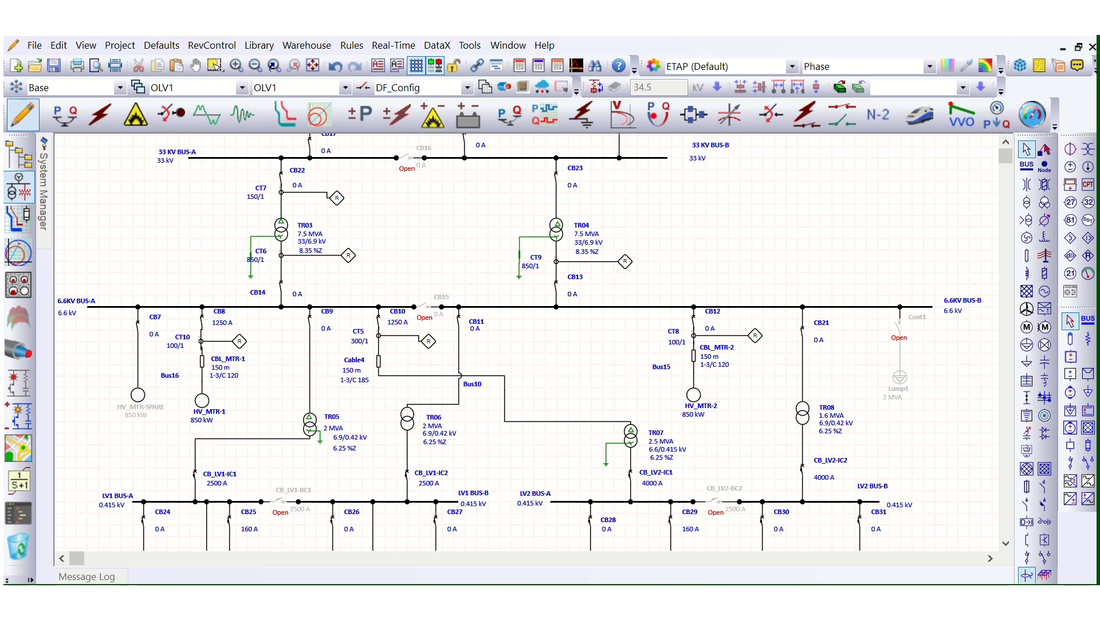
# - Switch to Paint to view the P-V curve with its Point of Voltage Collapse, and return to the ETAP one-line diagram
pyautogui.moveTo(667, 578)
pyautogui.click(540, 534)
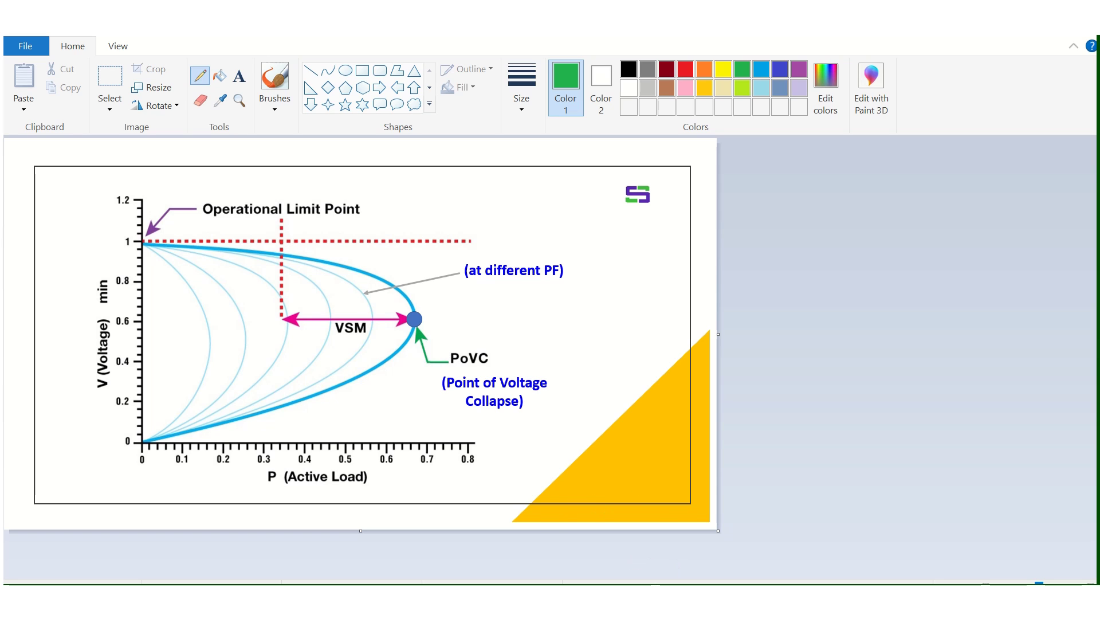
pyautogui.moveTo(613, 602)
pyautogui.click(704, 533)
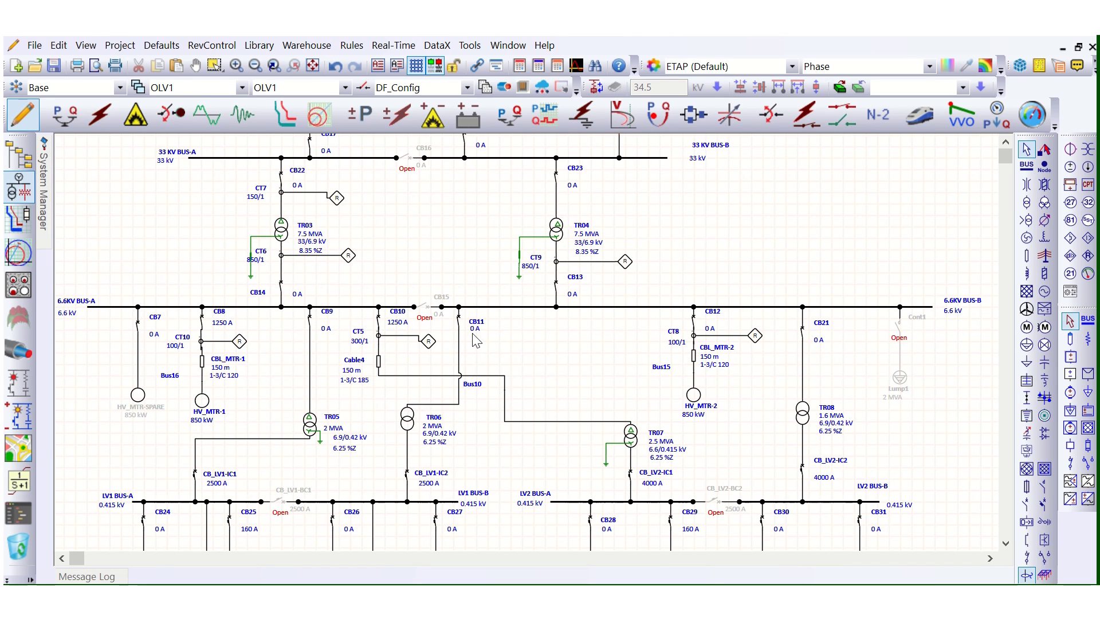
# - Examine the one-line diagram from the 132 kV Main Grid Bus down to the 0.415 kV buses
pyautogui.scroll(2, 475, 341)
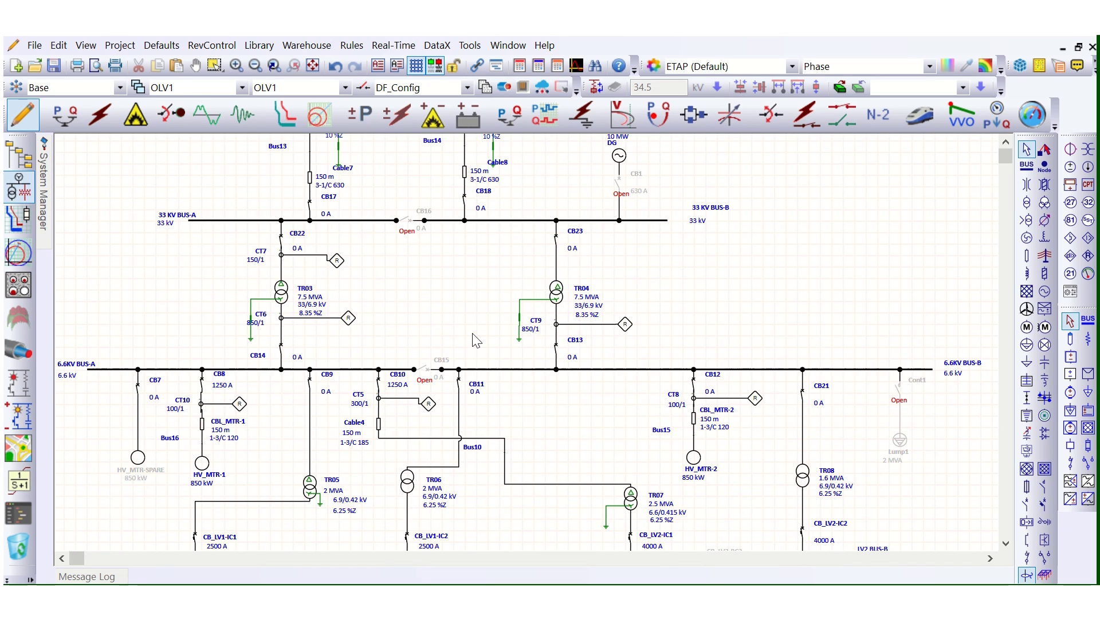
pyautogui.scroll(2, 475, 341)
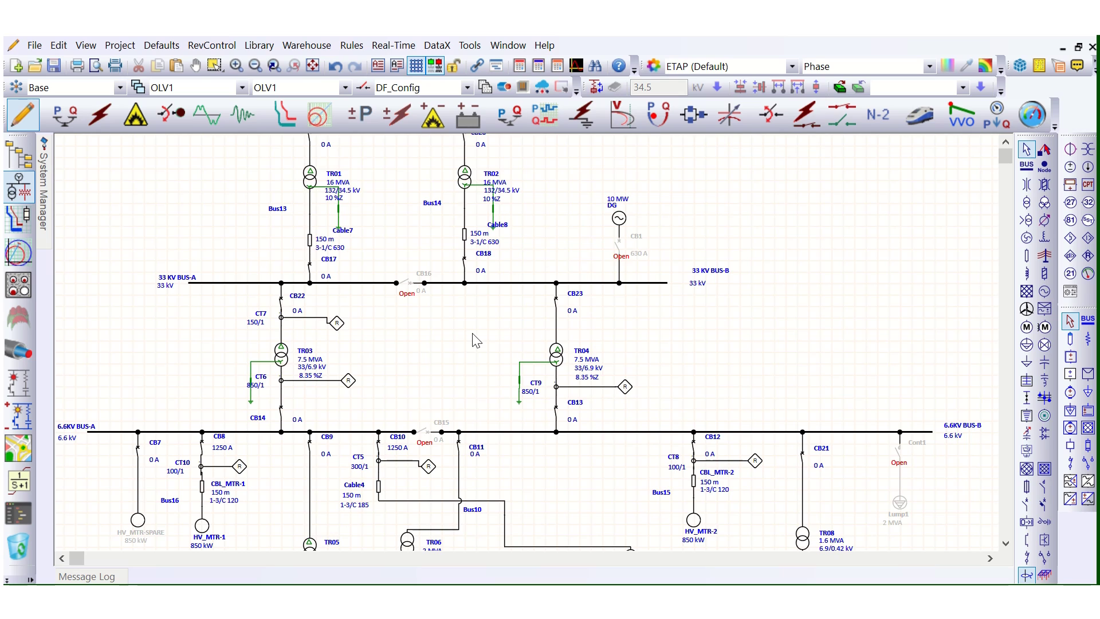
pyautogui.scroll(2, 464, 342)
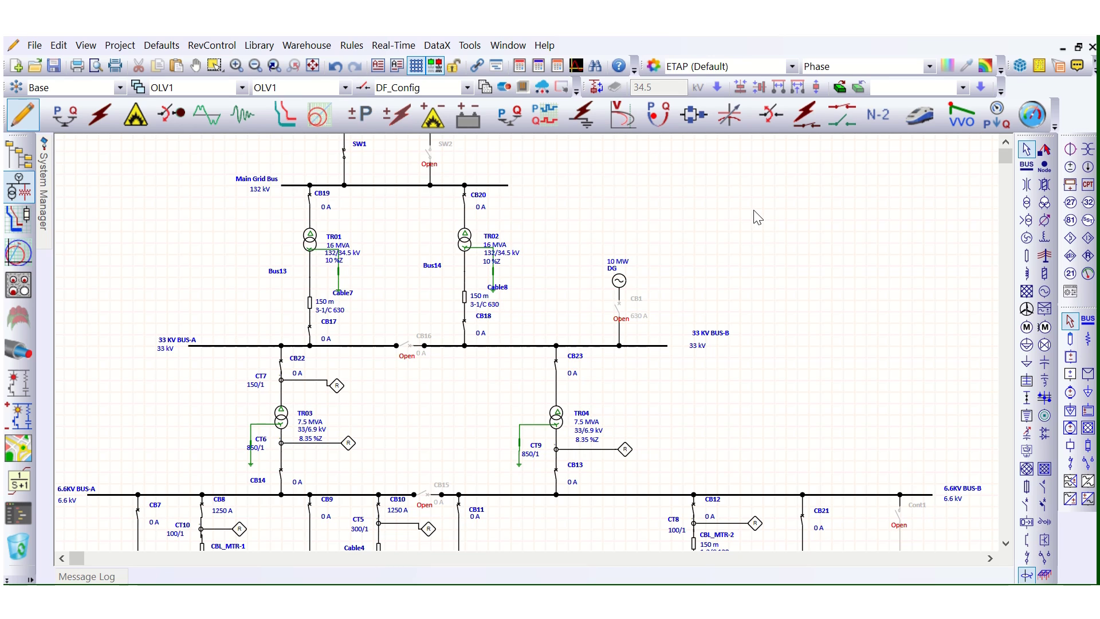
pyautogui.scroll(-2, 751, 221)
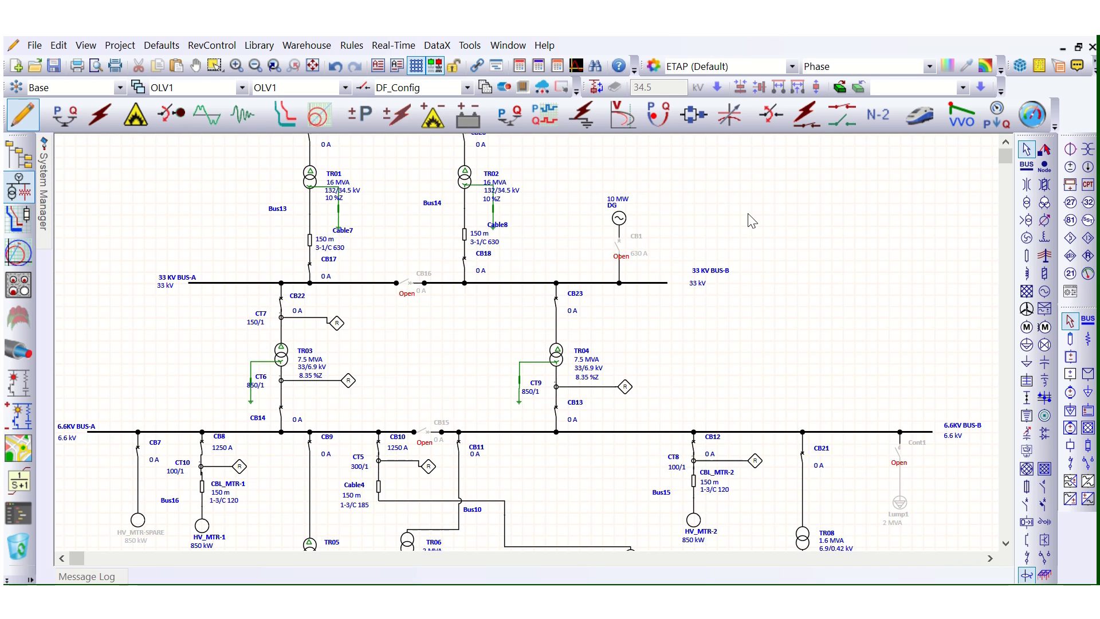
pyautogui.scroll(-4, 584, 344)
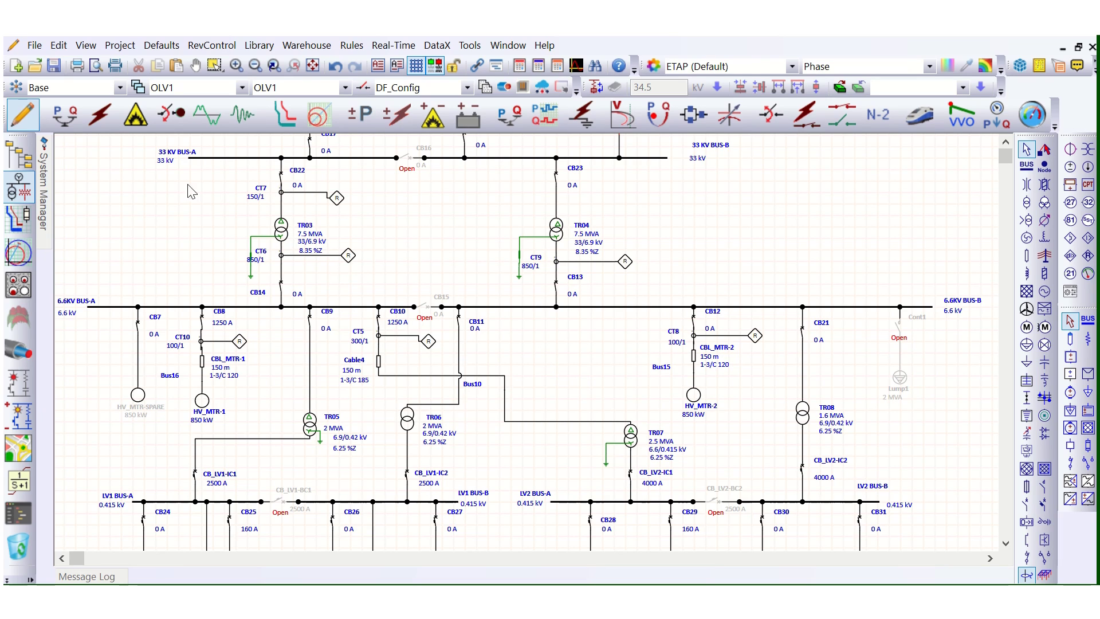
# - Switch the one-line diagram to load flow study mode, review 6.6KV BUS-A and 6.6KV BUS-B, and run the load flow
pyautogui.click(73, 115)
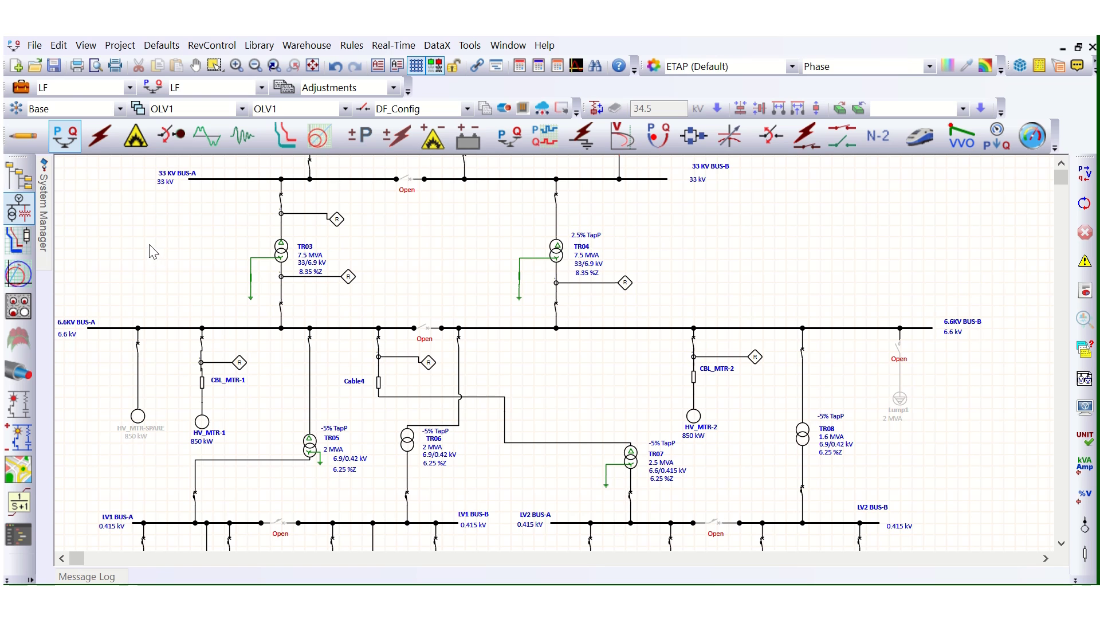
pyautogui.scroll(3, 312, 289)
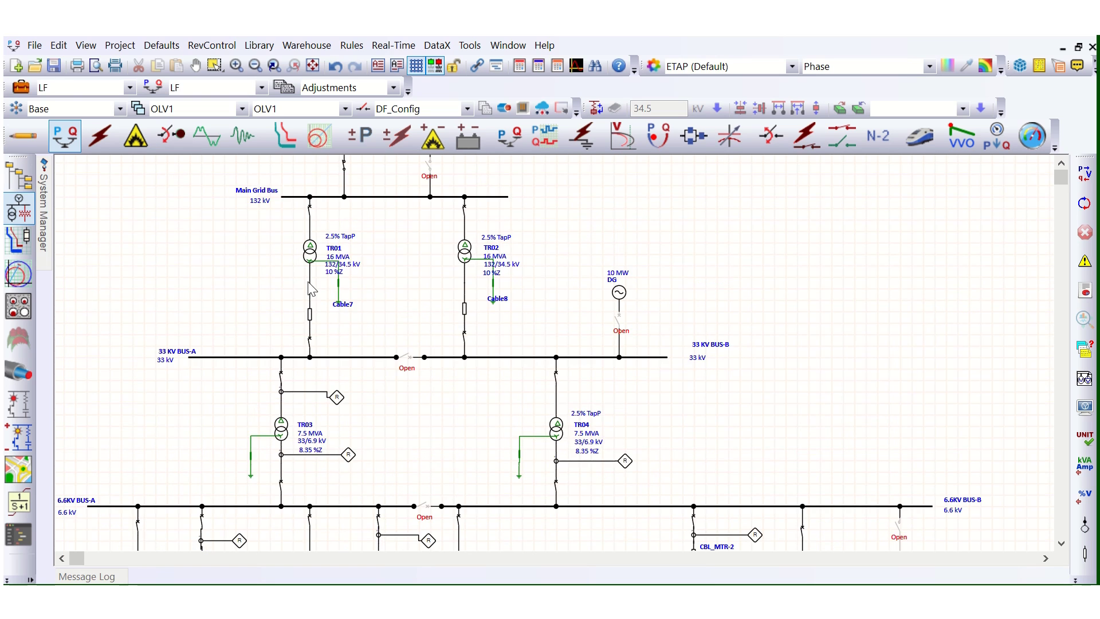
pyautogui.scroll(1, 321, 284)
pyautogui.scroll(-5, 376, 298)
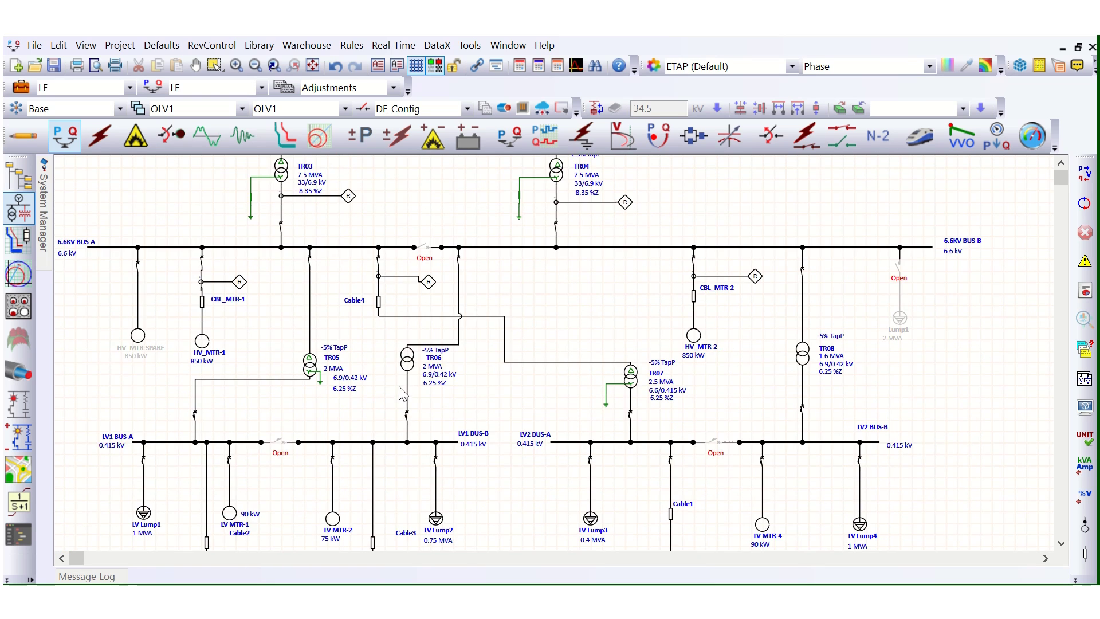
pyautogui.scroll(1, 619, 341)
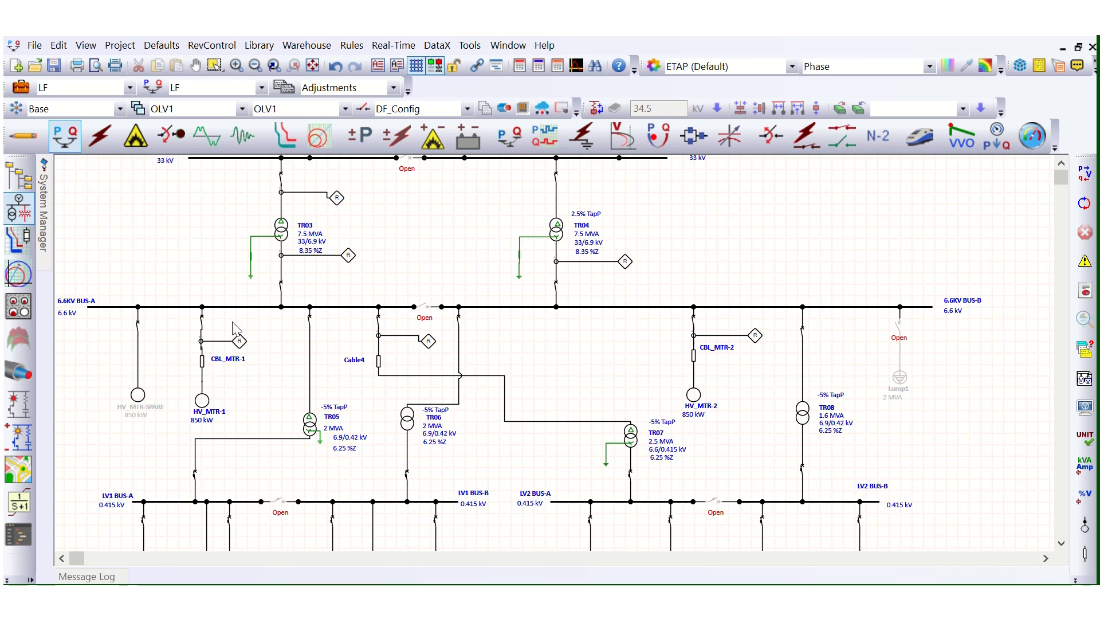
pyautogui.click(147, 314)
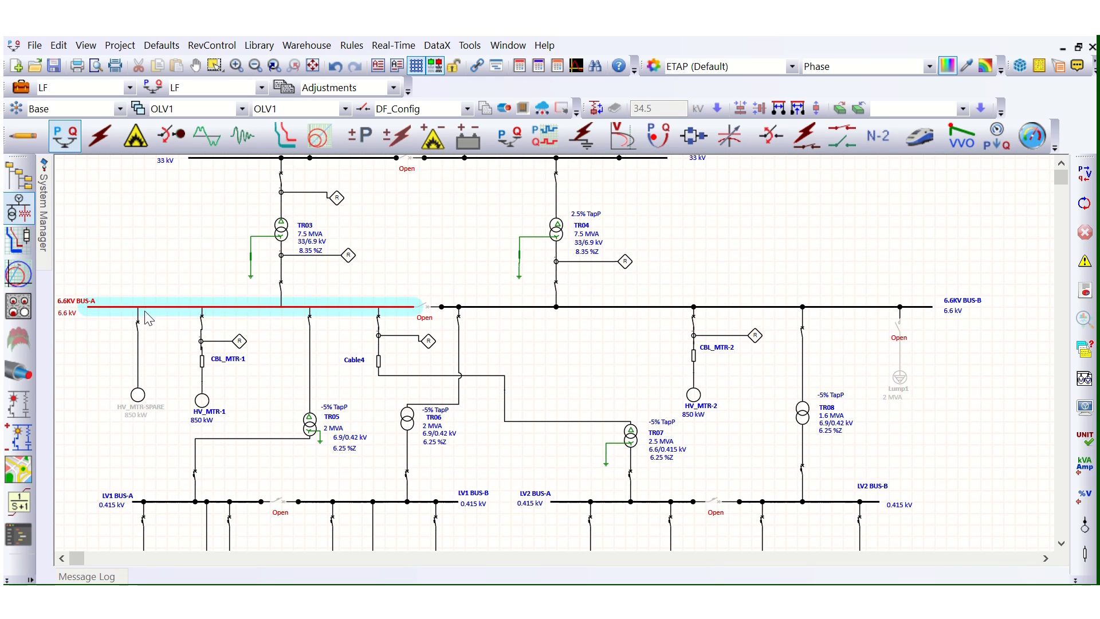
pyautogui.click(658, 309)
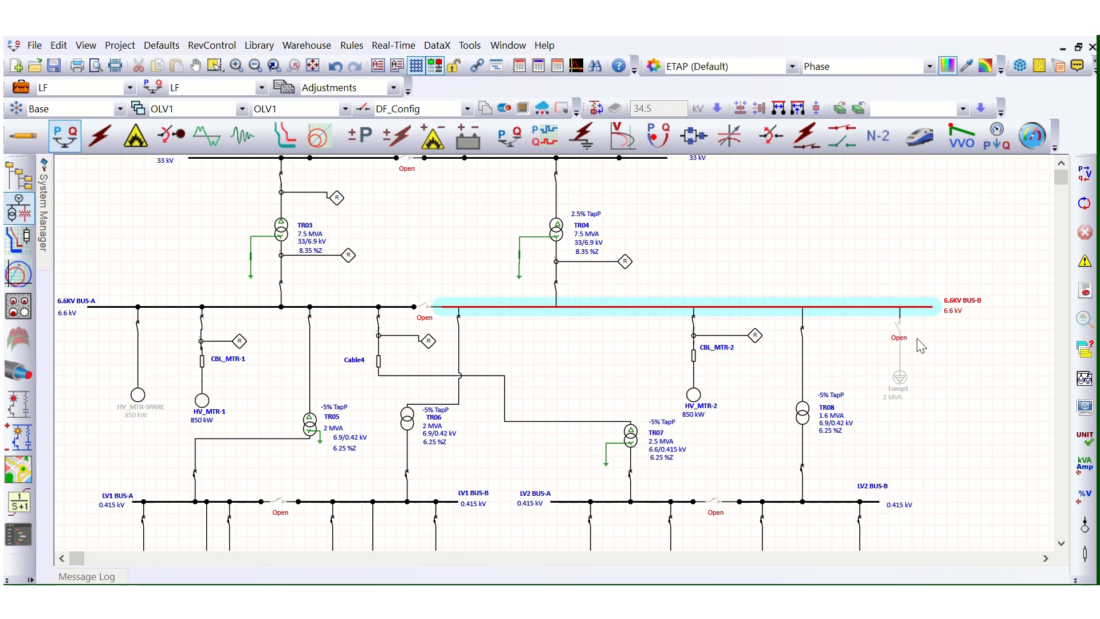
pyautogui.click(953, 215)
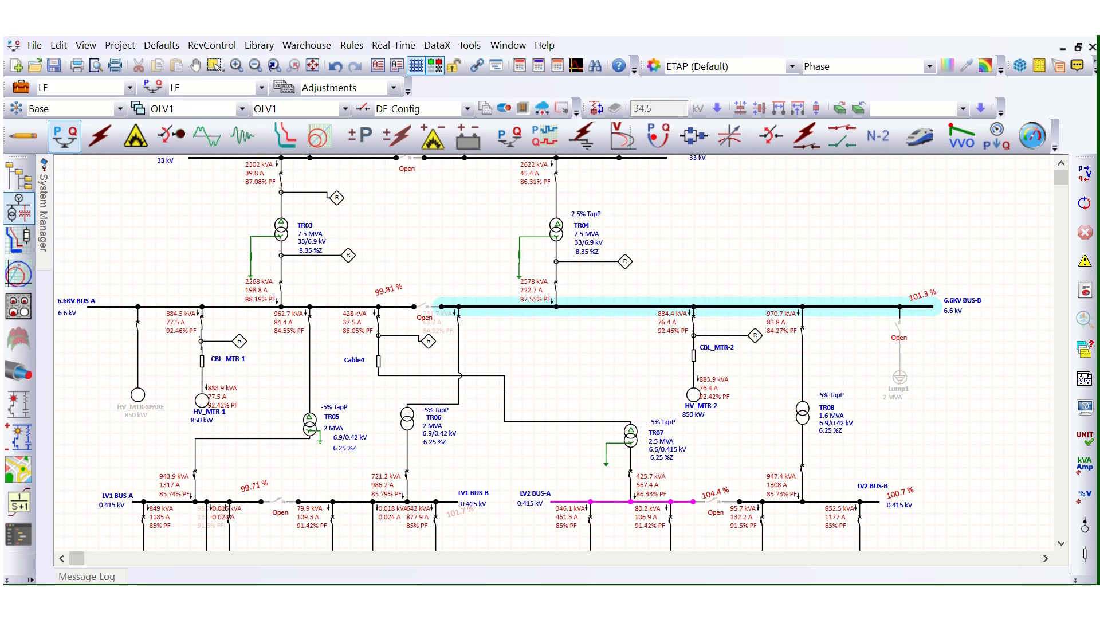
# - Reposition the voltage percentage label of 6.6KV BUS-B above the bus near the Lump1 feeder
pyautogui.moveTo(943, 304); pyautogui.dragTo(910, 296)
pyautogui.scroll(2, 909, 296)
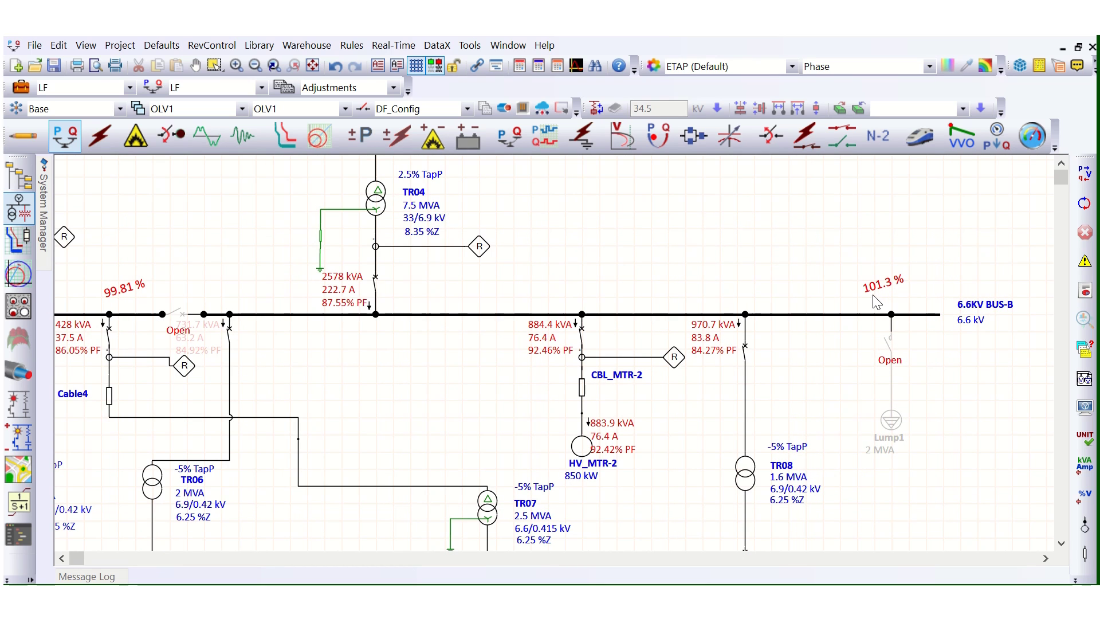
pyautogui.moveTo(878, 291); pyautogui.dragTo(909, 288)
# - Close contactor Cont1 to connect the lumped load Lump1 to 6.6KV BUS-B, and rerun the load flow
pyautogui.scroll(-2, 792, 428)
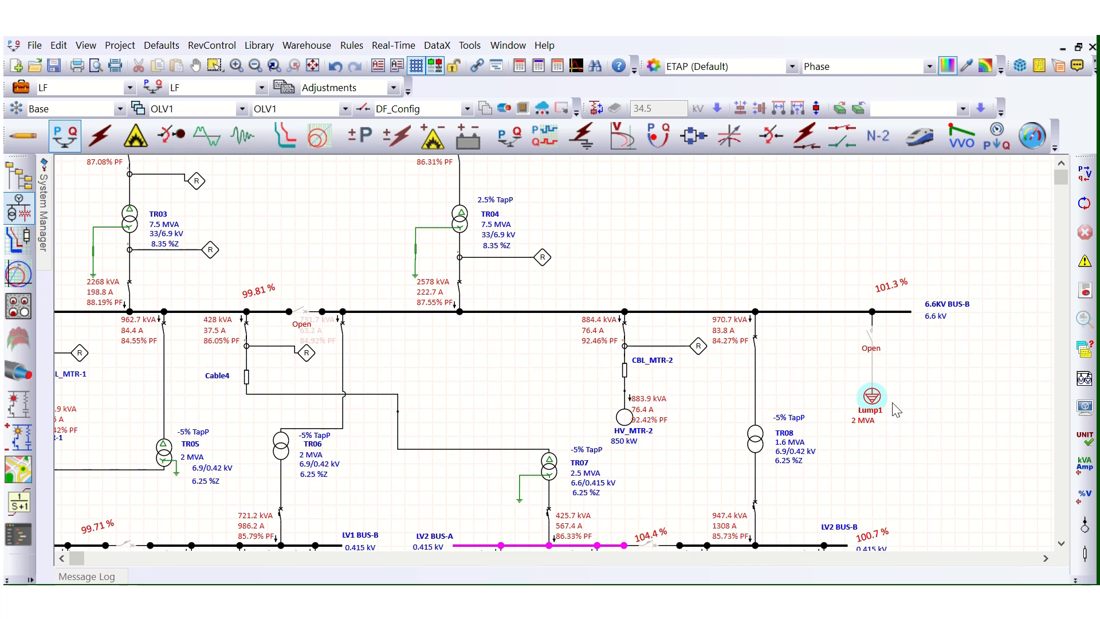
pyautogui.scroll(1, 910, 385)
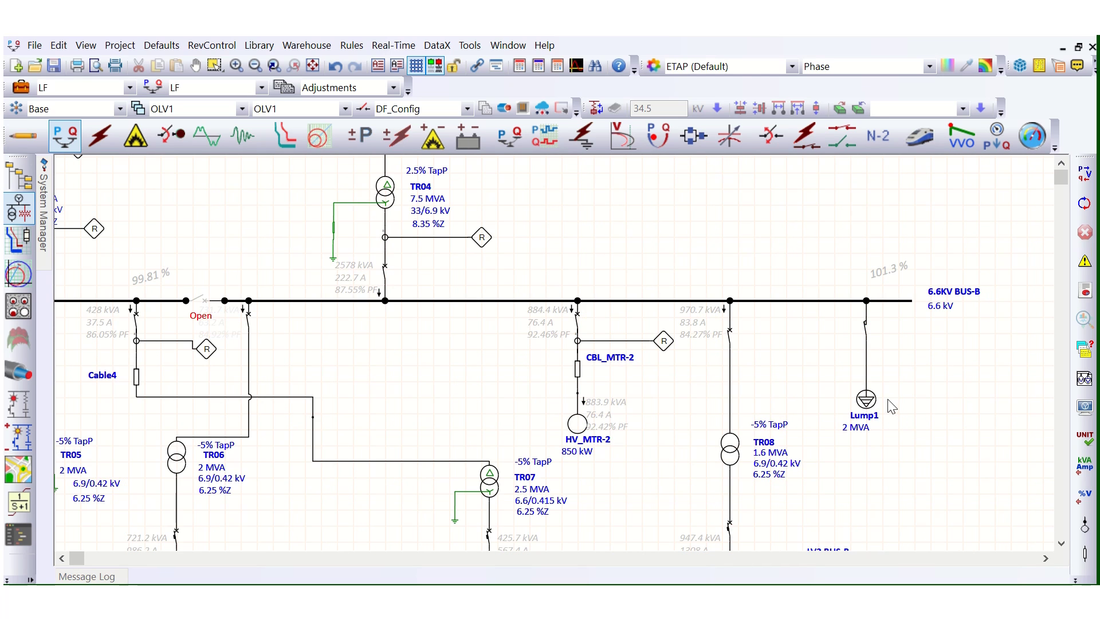
pyautogui.click(1084, 182)
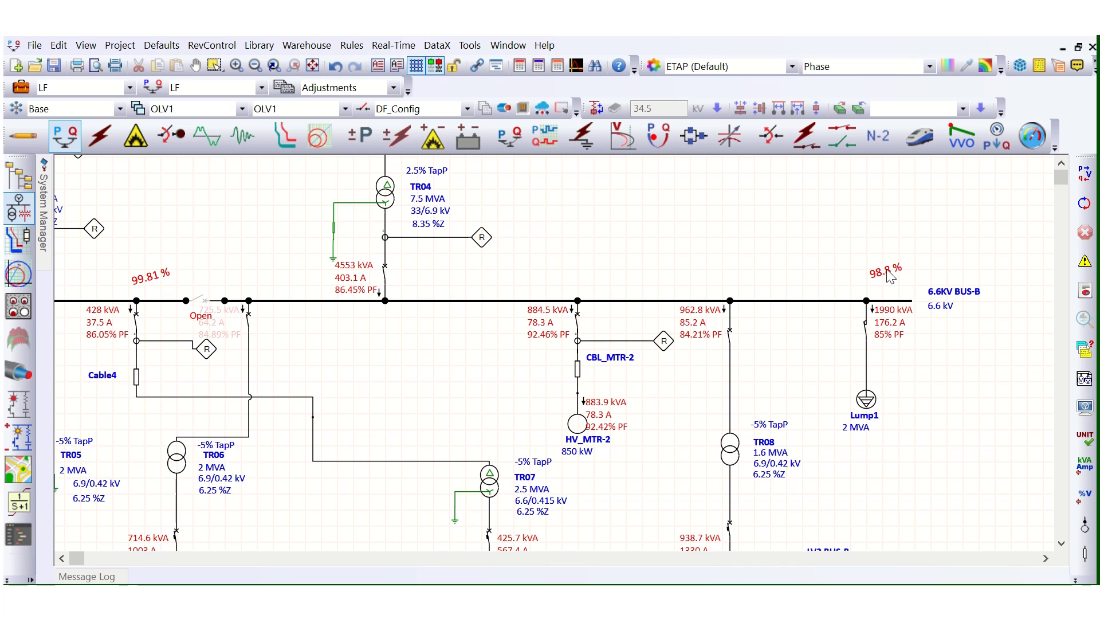
# - Adjust the position of the voltage result label at the end of 6.6KV BUS-B and inspect the bus
pyautogui.moveTo(886, 269); pyautogui.dragTo(899, 274)
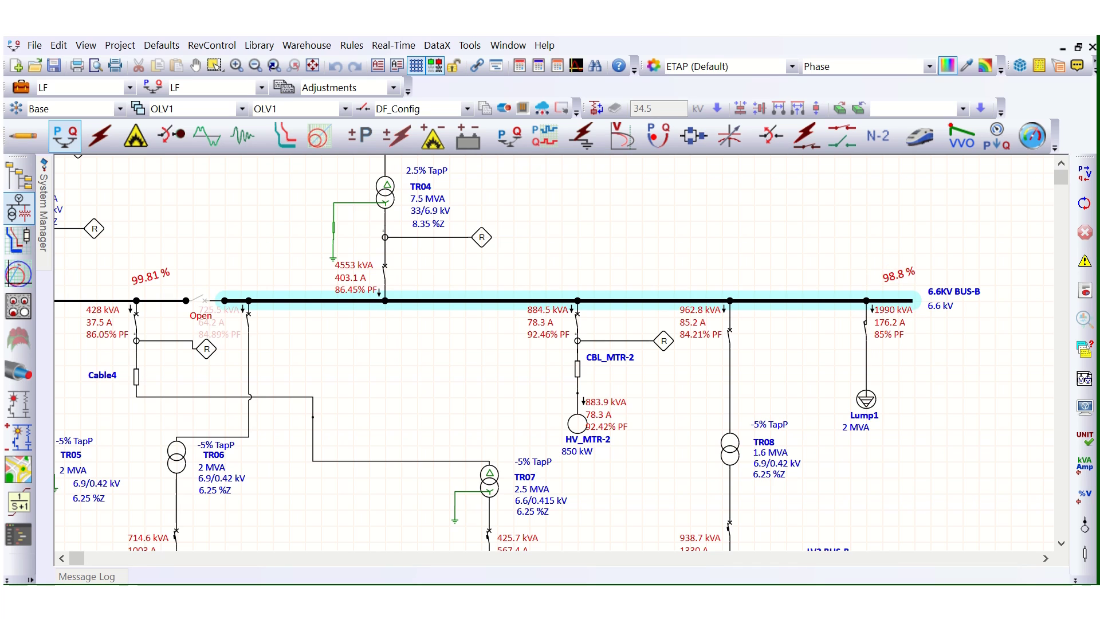
pyautogui.click(884, 292)
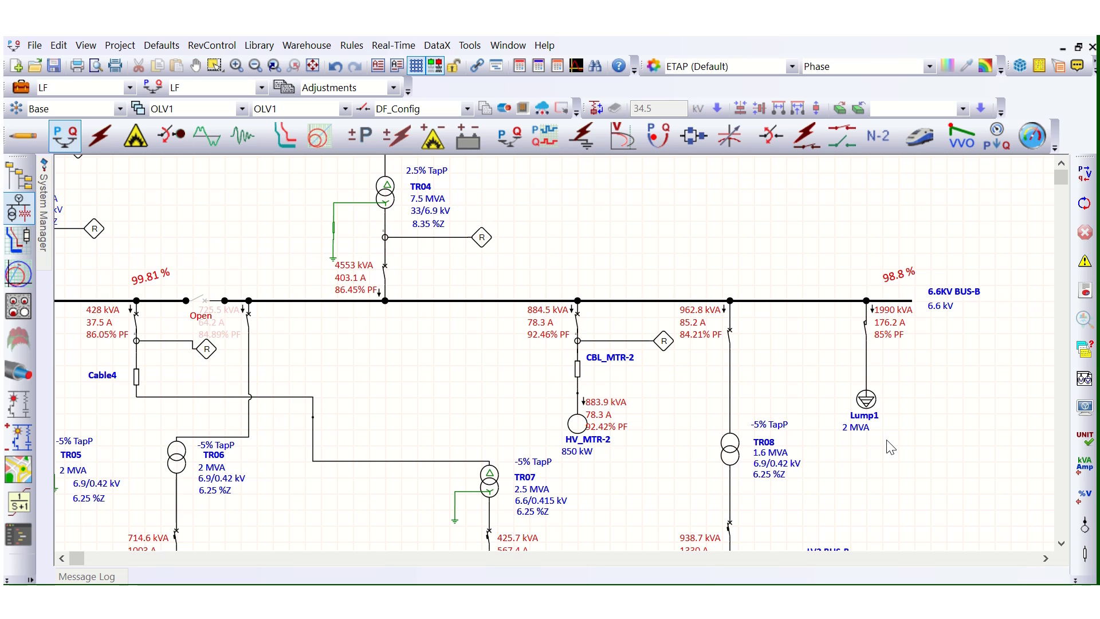
pyautogui.click(810, 300)
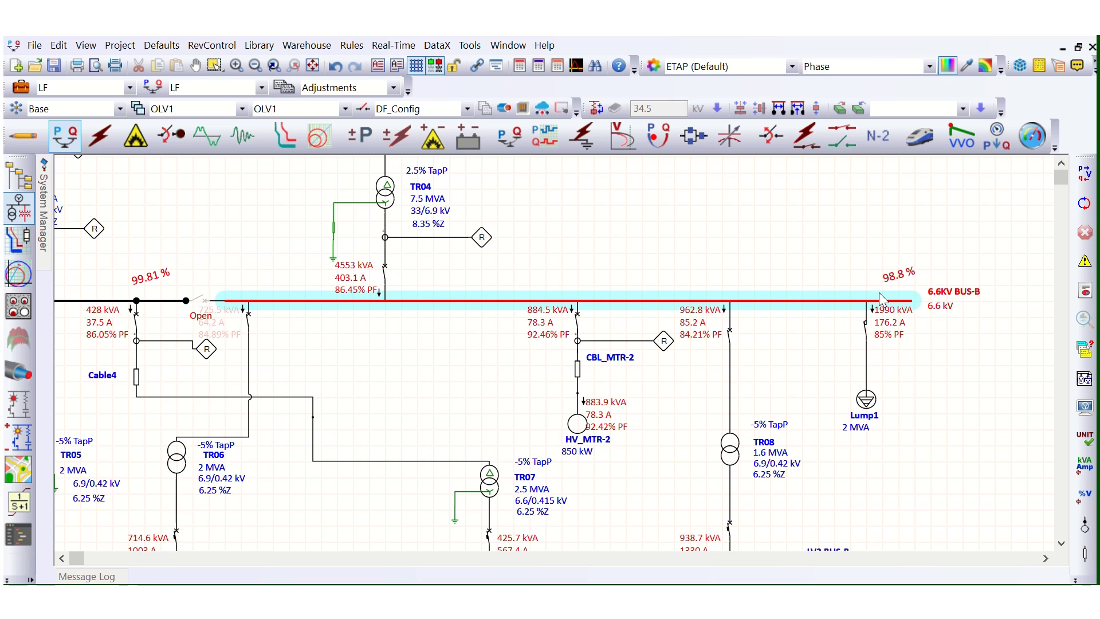
pyautogui.click(847, 273)
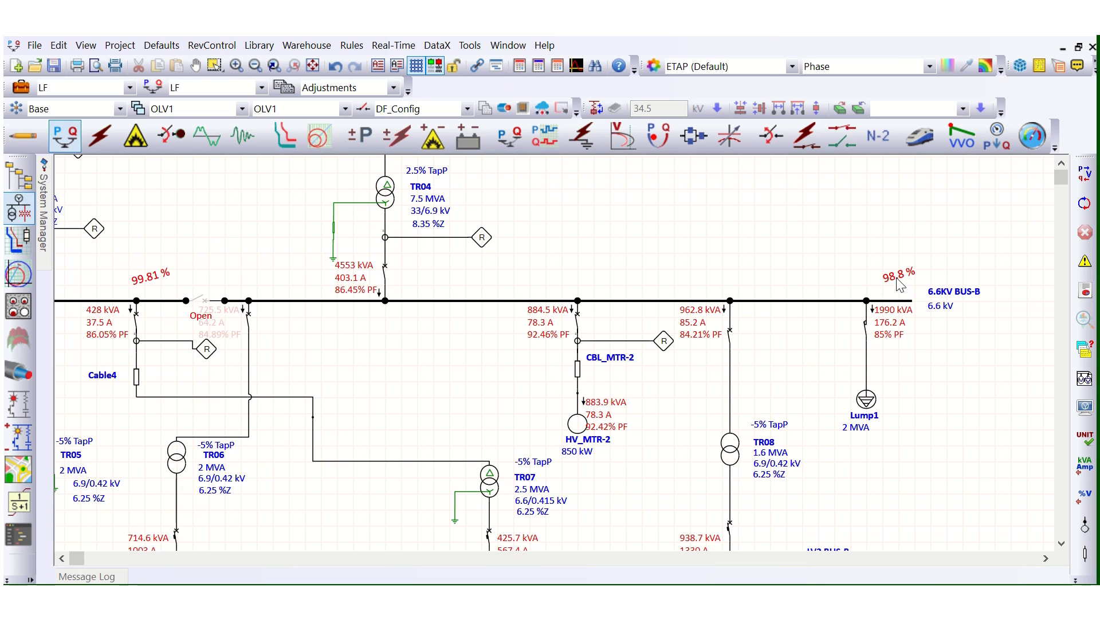
pyautogui.moveTo(899, 285); pyautogui.dragTo(892, 288)
# - Set the nameplate rating of lumped load Lump1 to 4 MVA and rerun the load flow
pyautogui.click(911, 404)
pyautogui.click(868, 406)
pyautogui.doubleClick(868, 406)
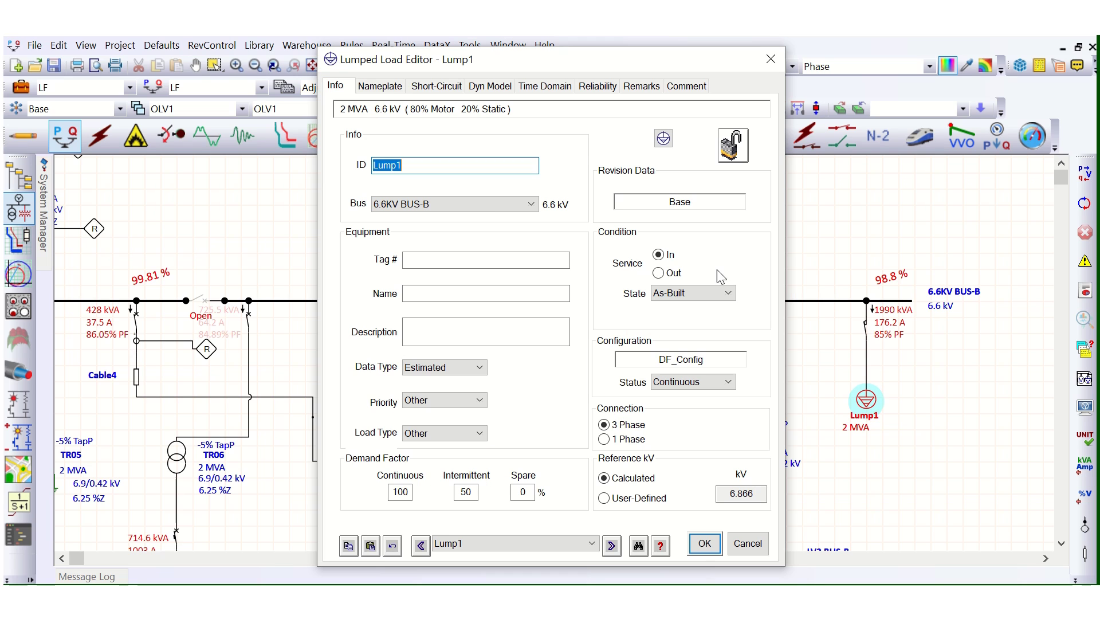
pyautogui.click(380, 86)
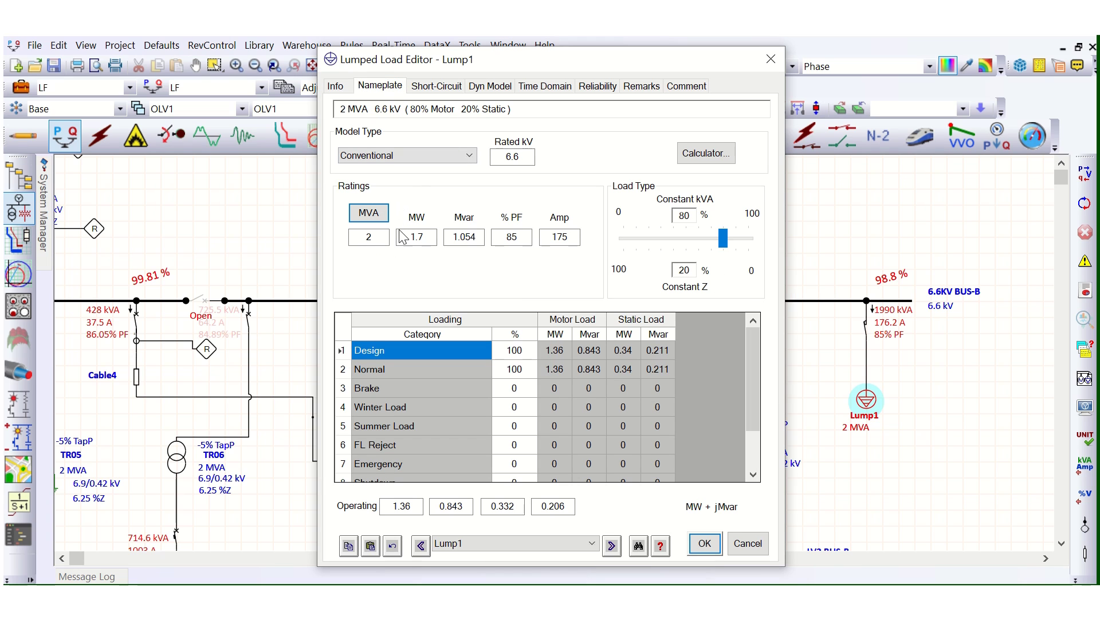
pyautogui.doubleClick(357, 237)
pyautogui.write('4')
pyautogui.click(704, 543)
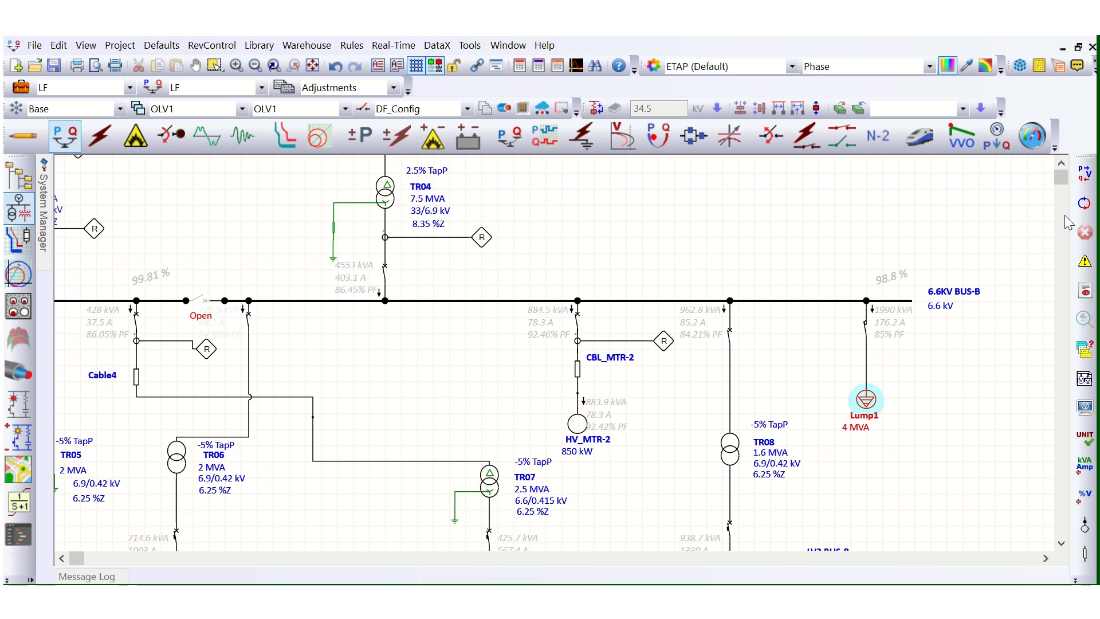
pyautogui.click(1084, 172)
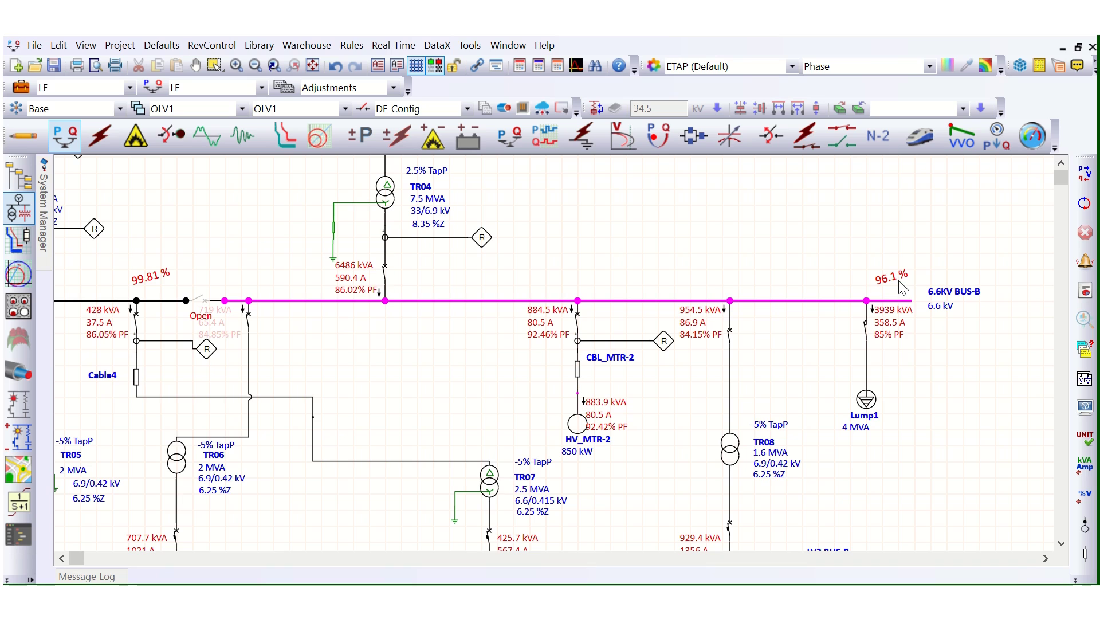
# - Raise the nameplate rating of lumped load Lump1 to 12 MVA and rerun the load flow
pyautogui.click(872, 399)
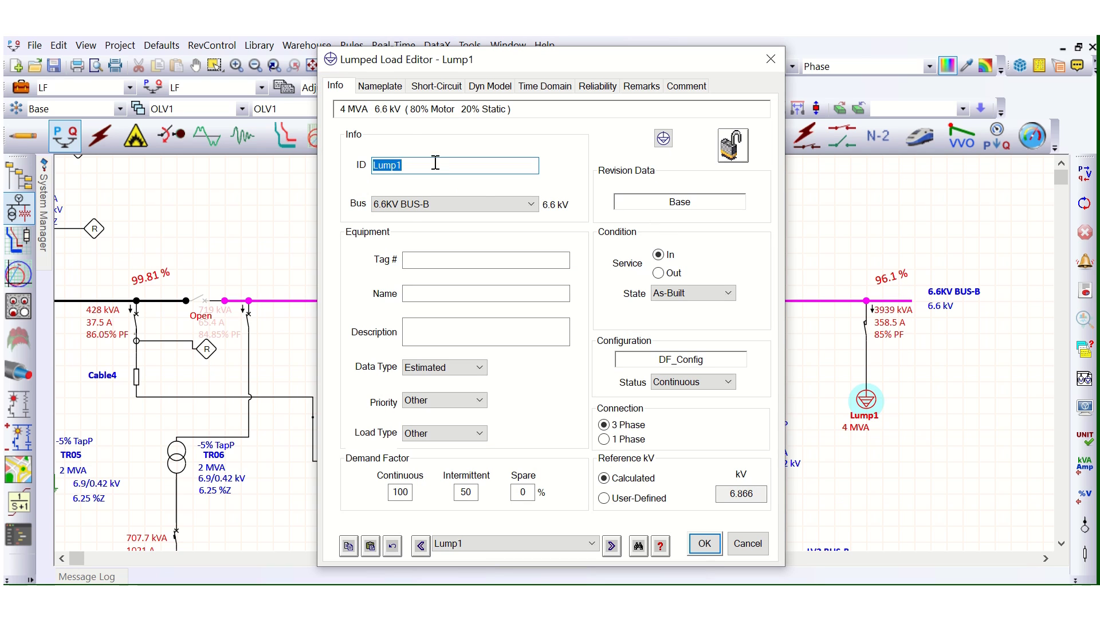
pyautogui.click(381, 86)
pyautogui.doubleClick(359, 235)
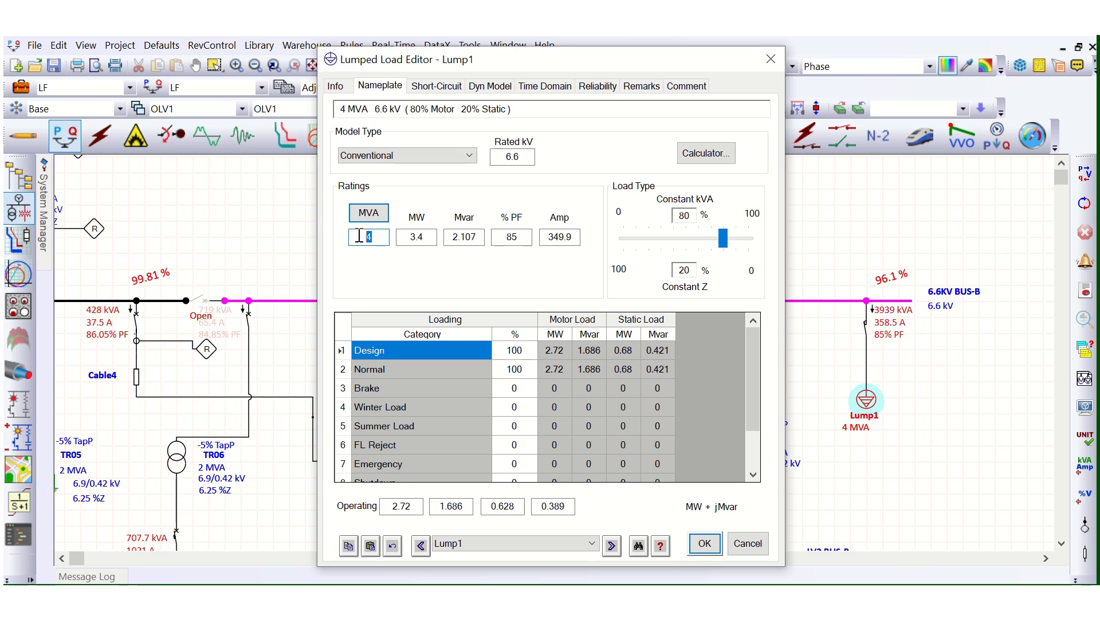
pyautogui.write('12')
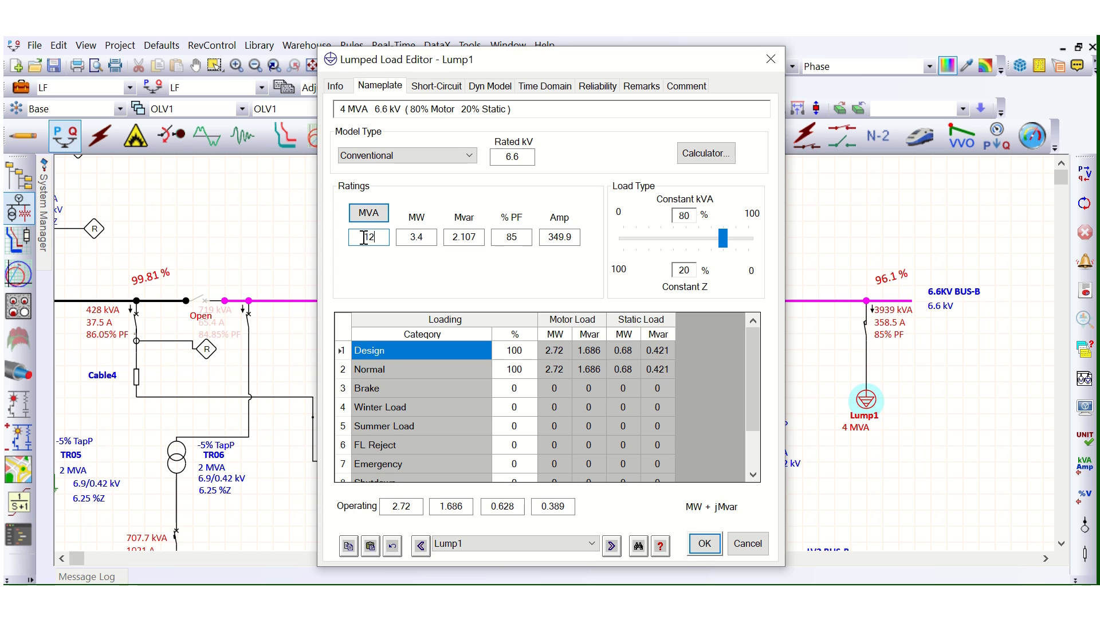
pyautogui.click(705, 543)
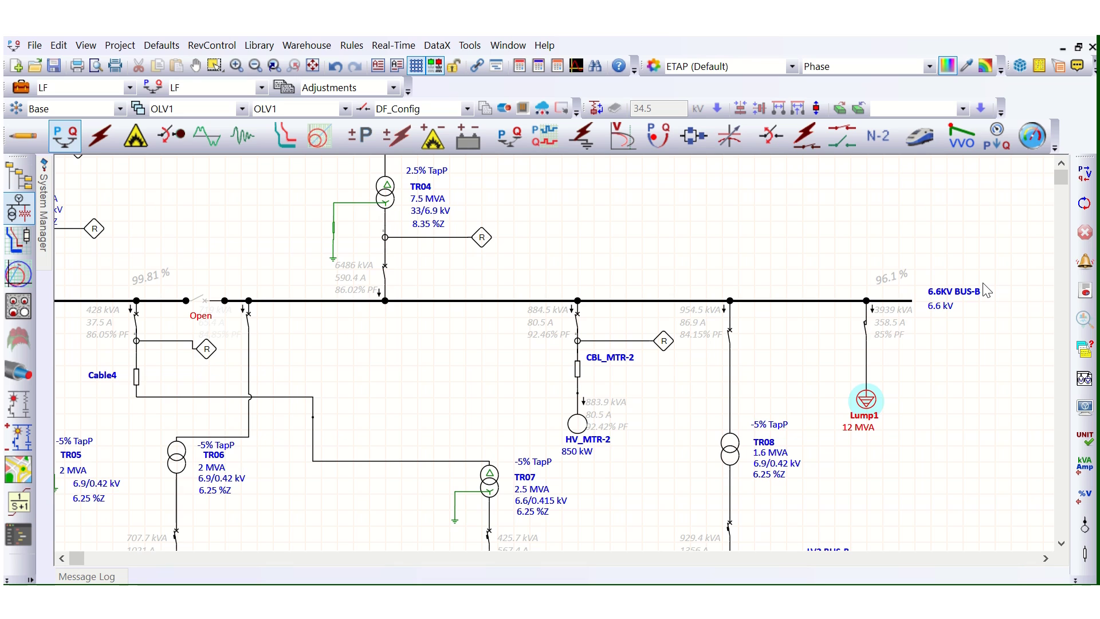
pyautogui.click(1085, 175)
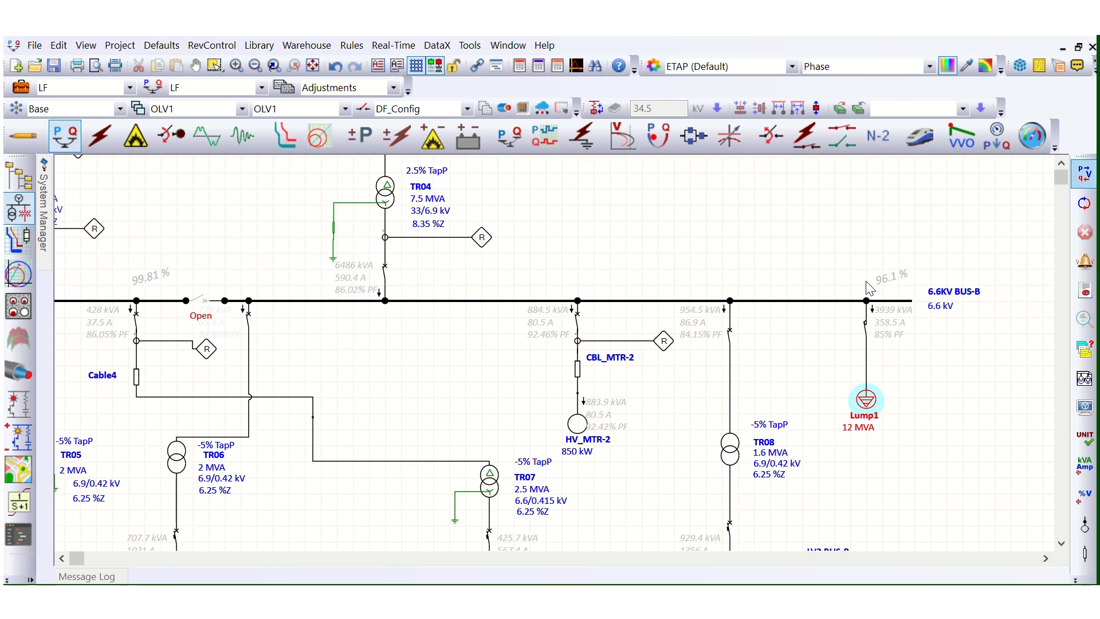
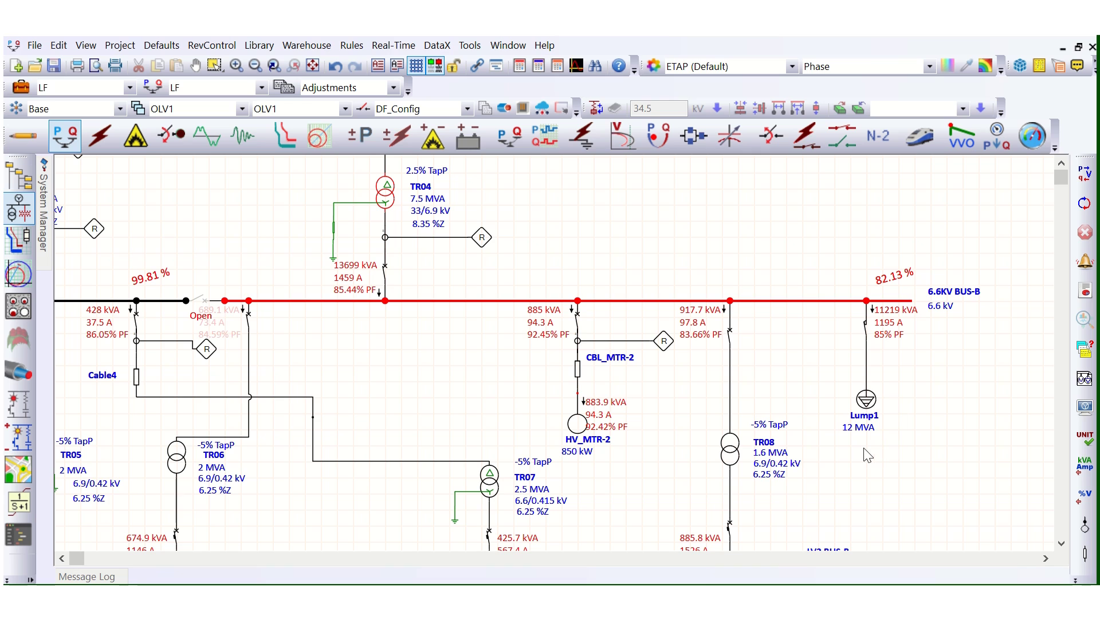
# - Examine the load flow results on 6.6KV BUS-B and the LV buses it supplies
pyautogui.scroll(-1, 998, 328)
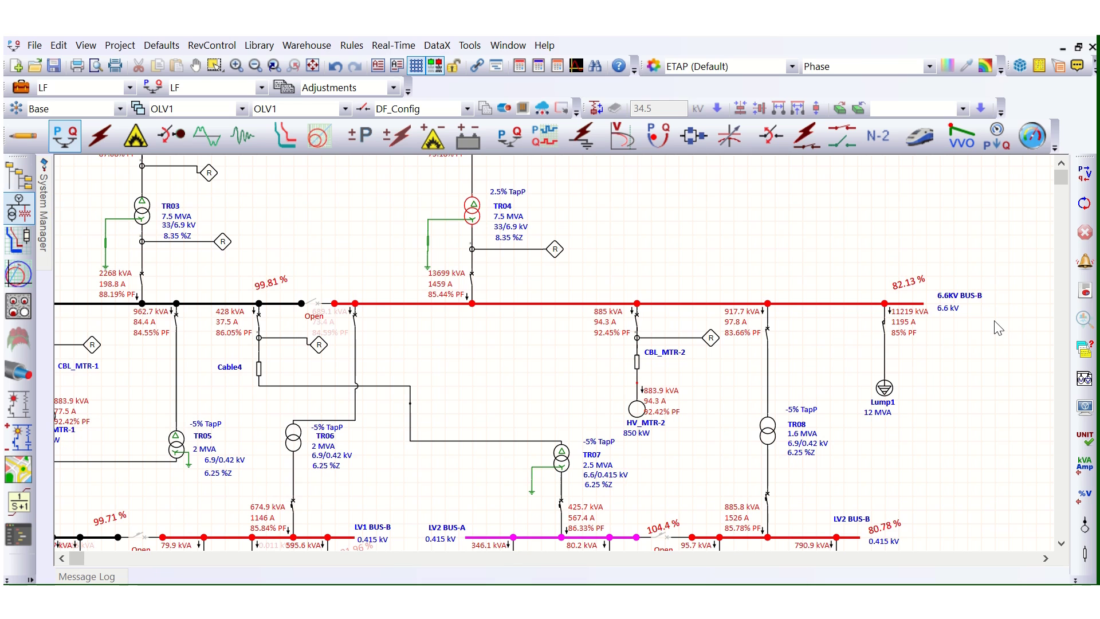
pyautogui.scroll(-1, 999, 328)
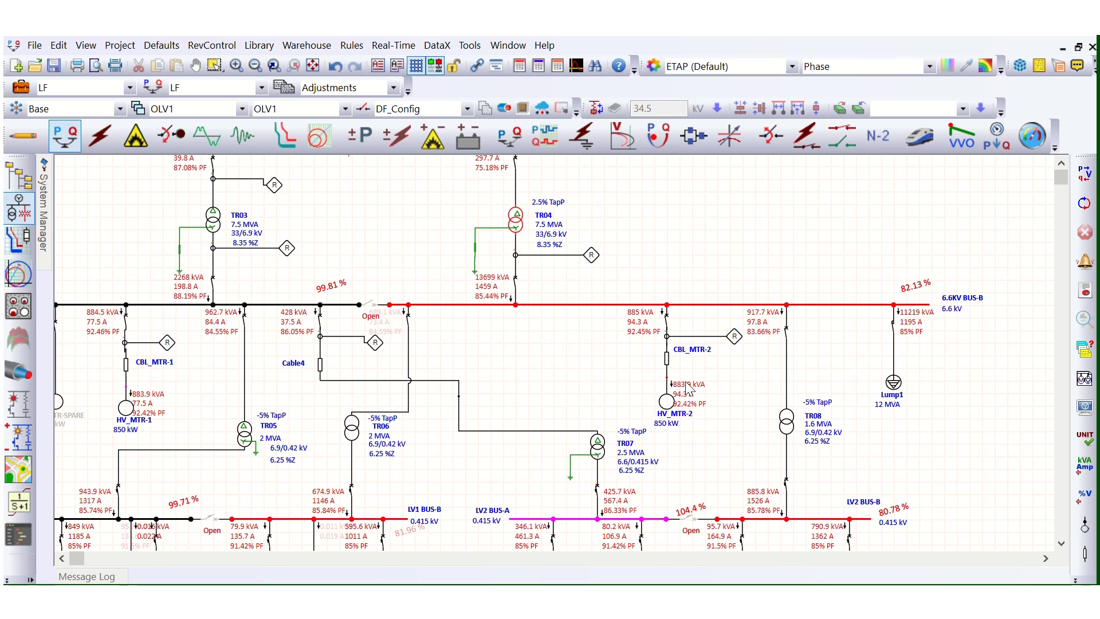
pyautogui.scroll(-1, 905, 330)
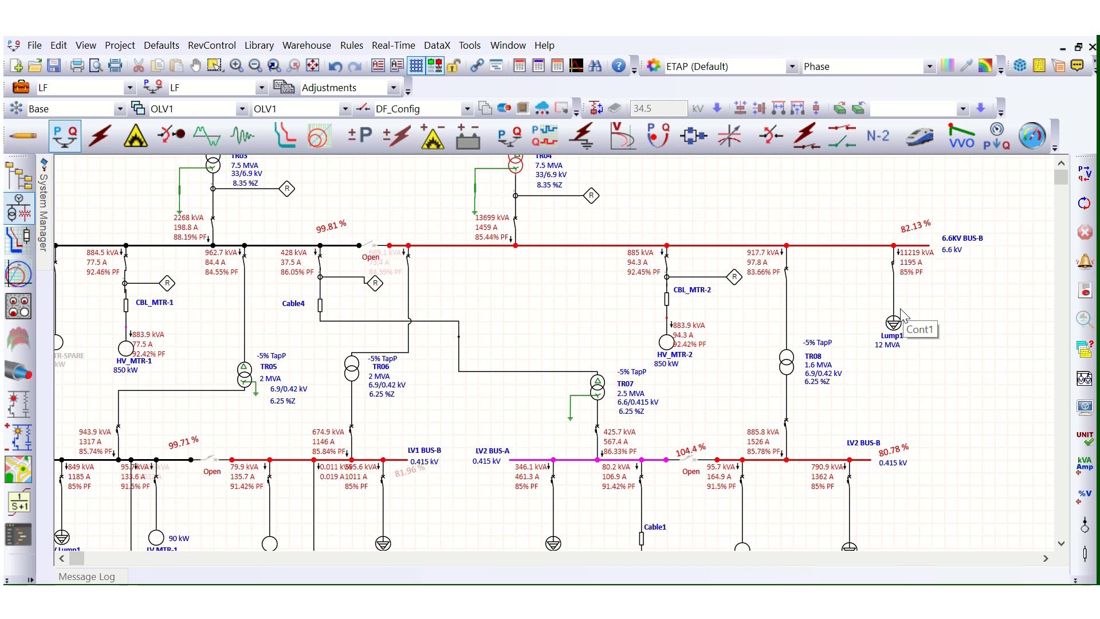
# - Switch to Paint and draw green arrows at the P-V diagram's point of voltage collapse and along the outer curve's lower part
pyautogui.scroll(2, 914, 300)
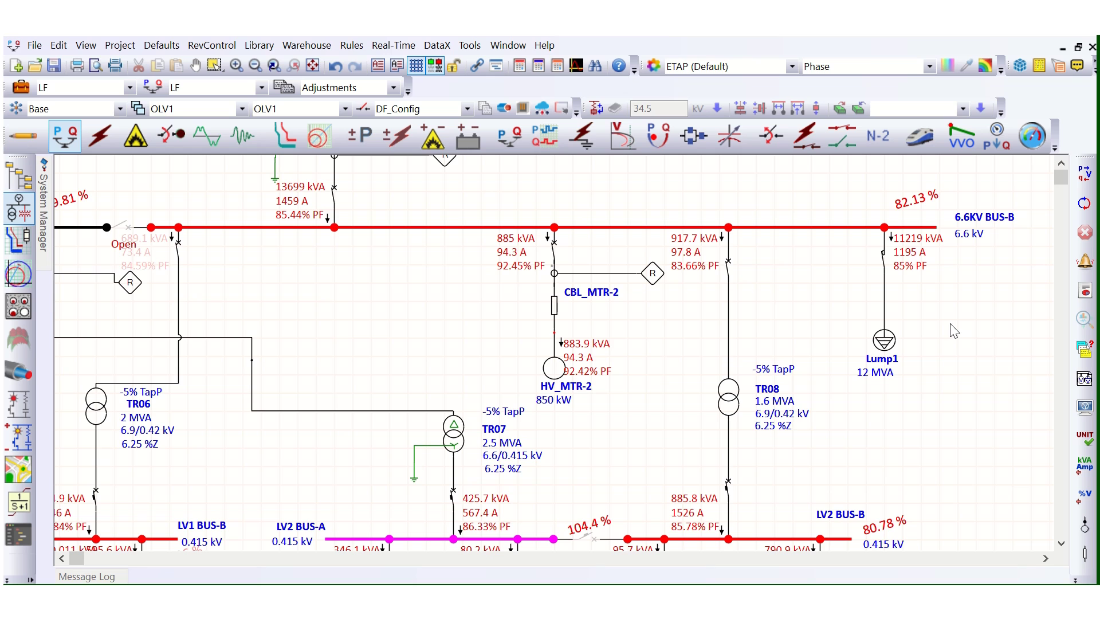
pyautogui.scroll(-1, 991, 395)
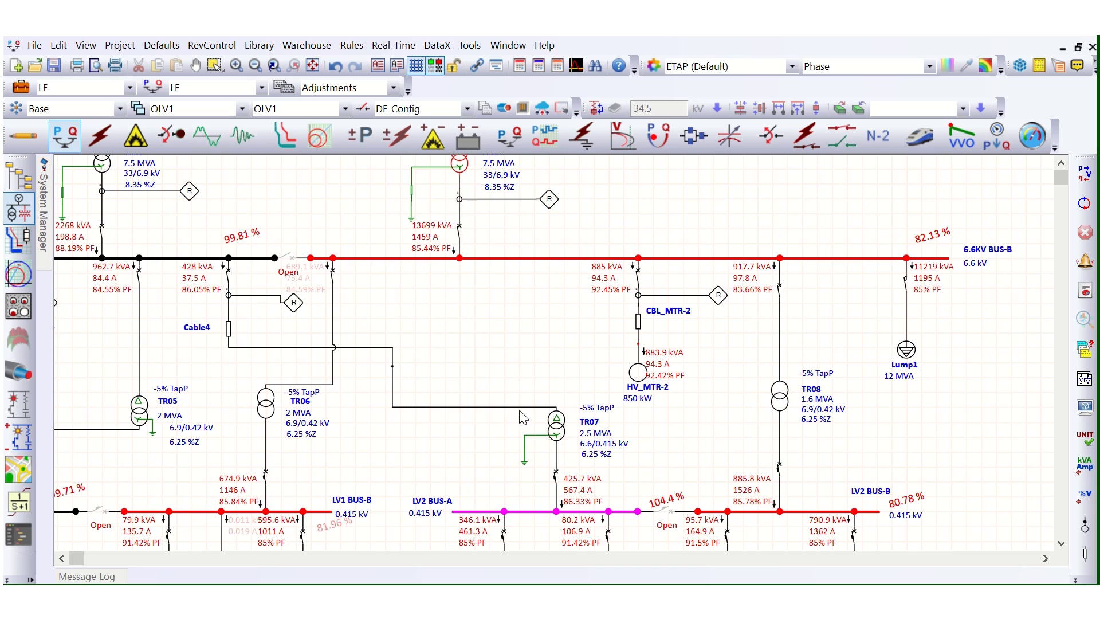
pyautogui.click(584, 539)
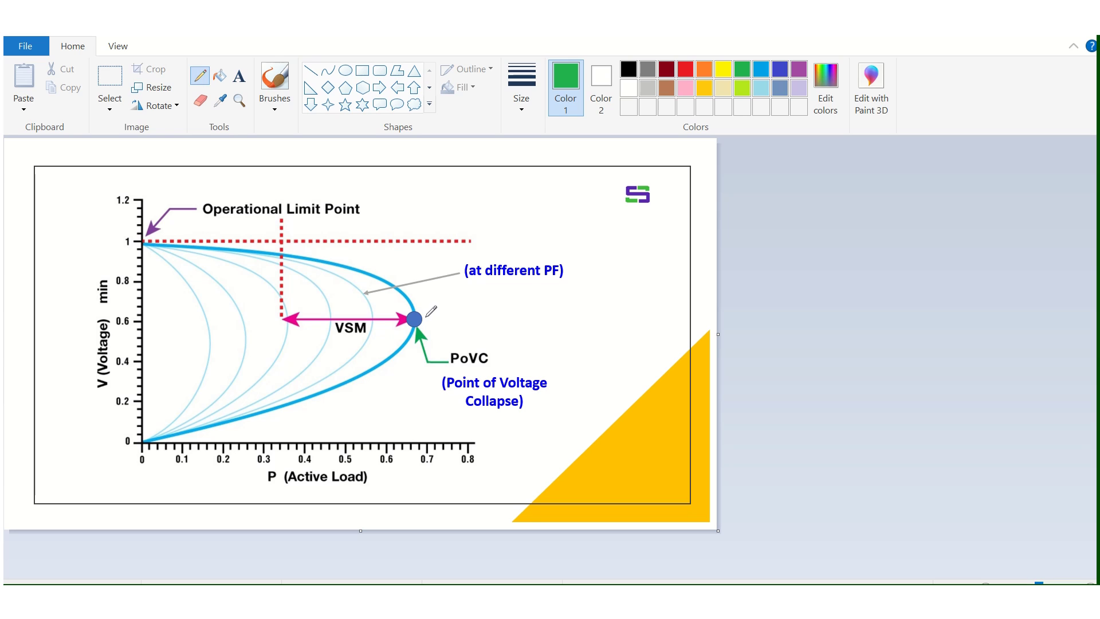
pyautogui.moveTo(428, 316)
pyautogui.mouseDown()
pyautogui.moveTo(458, 310)
pyautogui.moveTo(435, 312)
pyautogui.moveTo(440, 326)
pyautogui.moveTo(441, 307)
pyautogui.mouseUp()
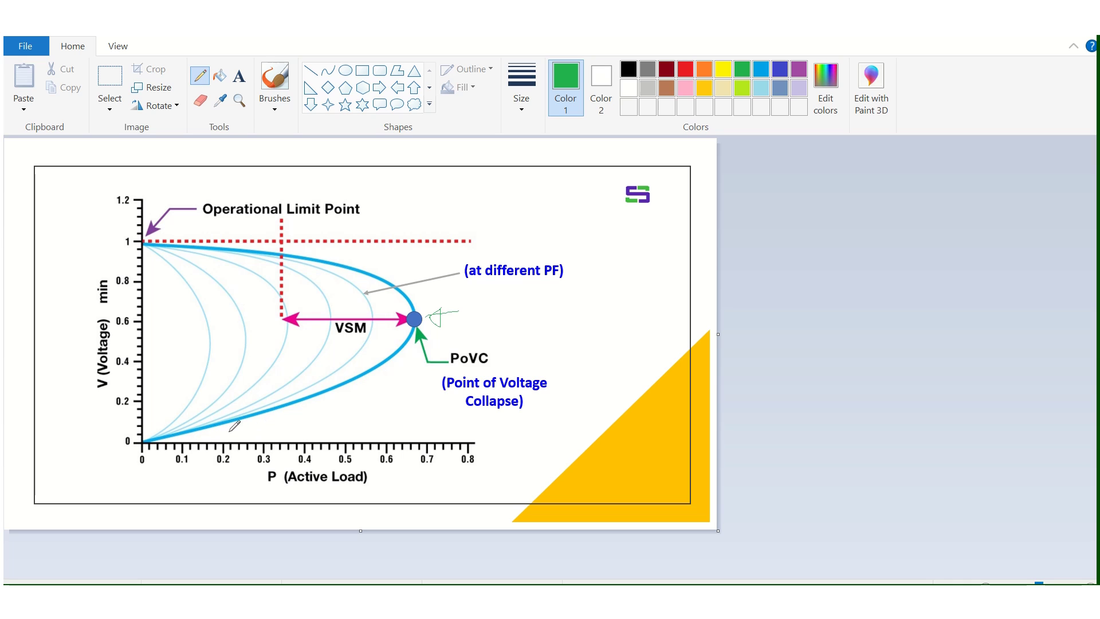
pyautogui.moveTo(246, 429)
pyautogui.mouseDown()
pyautogui.moveTo(317, 410)
pyautogui.moveTo(299, 407)
pyautogui.mouseUp()
# - Tick one of the light inner curves and handwrite the label "pf = 1" beside the outer P-V curve
pyautogui.moveTo(339, 284); pyautogui.dragTo(359, 280)
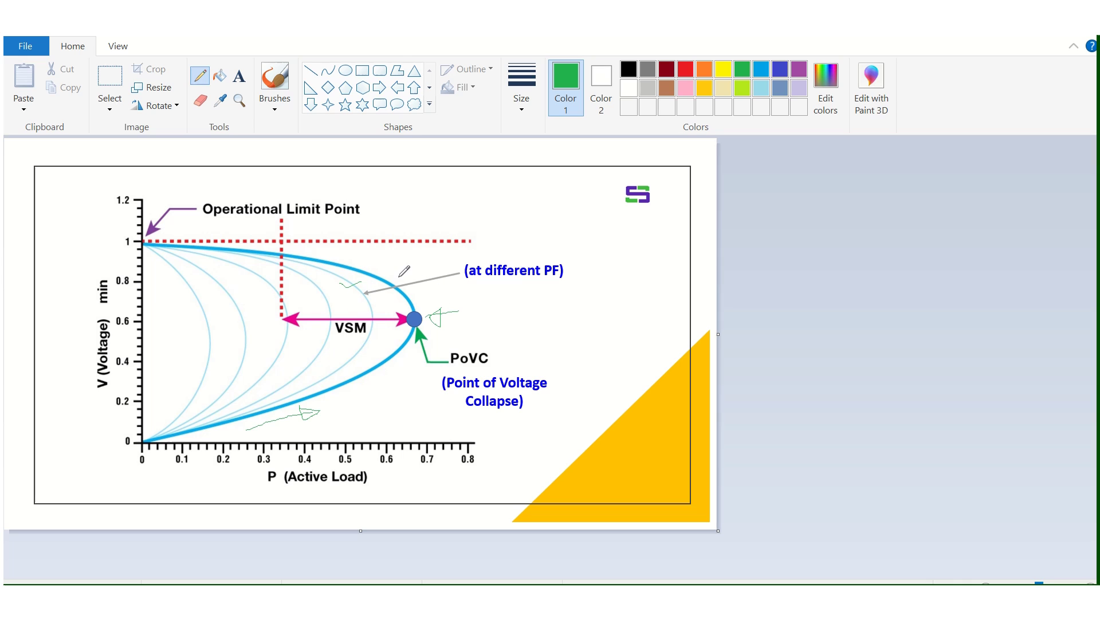
pyautogui.moveTo(390, 281)
pyautogui.mouseDown()
pyautogui.moveTo(410, 258)
pyautogui.moveTo(423, 275)
pyautogui.moveTo(430, 252)
pyautogui.moveTo(429, 269)
pyautogui.moveTo(464, 260)
pyautogui.mouseUp()
# - Choose a thicker pencil line, handwrite the power factors 0.95 and 0.85 by the inner curves, and circle 0.85
pyautogui.click(520, 103)
pyautogui.click(494, 202)
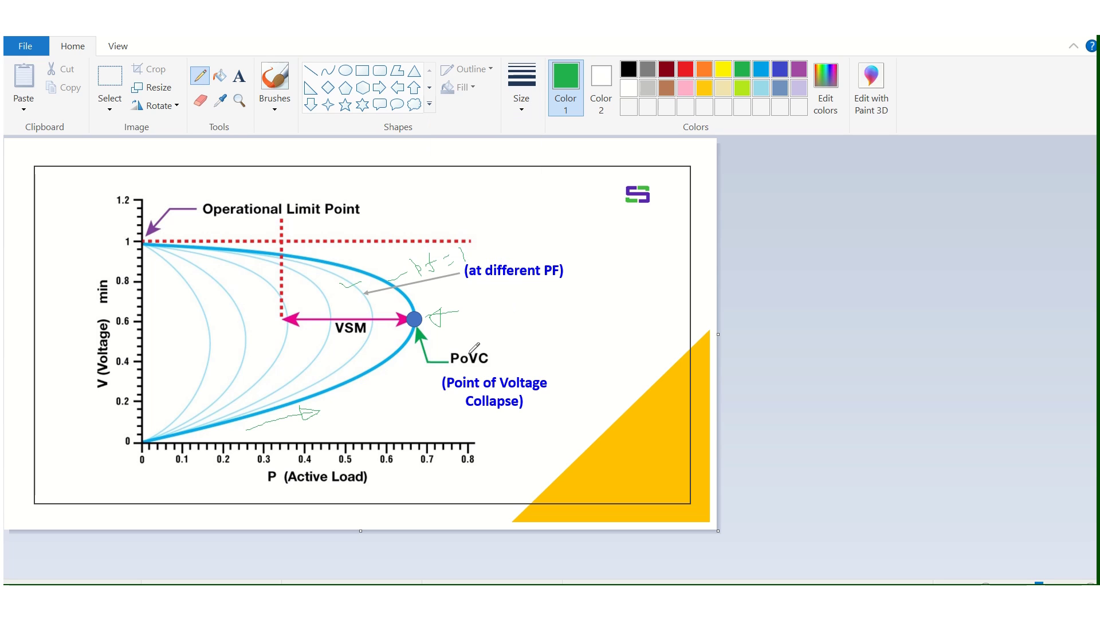
pyautogui.moveTo(373, 303)
pyautogui.mouseDown()
pyautogui.moveTo(370, 314)
pyautogui.moveTo(375, 303)
pyautogui.moveTo(391, 316)
pyautogui.moveTo(419, 297)
pyautogui.mouseUp()
pyautogui.click(378, 306)
pyautogui.moveTo(305, 291)
pyautogui.mouseDown()
pyautogui.moveTo(325, 281)
pyautogui.moveTo(337, 289)
pyautogui.moveTo(345, 275)
pyautogui.moveTo(322, 296)
pyautogui.moveTo(328, 304)
pyautogui.moveTo(328, 282)
pyautogui.moveTo(328, 296)
pyautogui.moveTo(295, 297)
pyautogui.moveTo(318, 318)
pyautogui.moveTo(360, 279)
pyautogui.mouseUp()
pyautogui.click(313, 292)
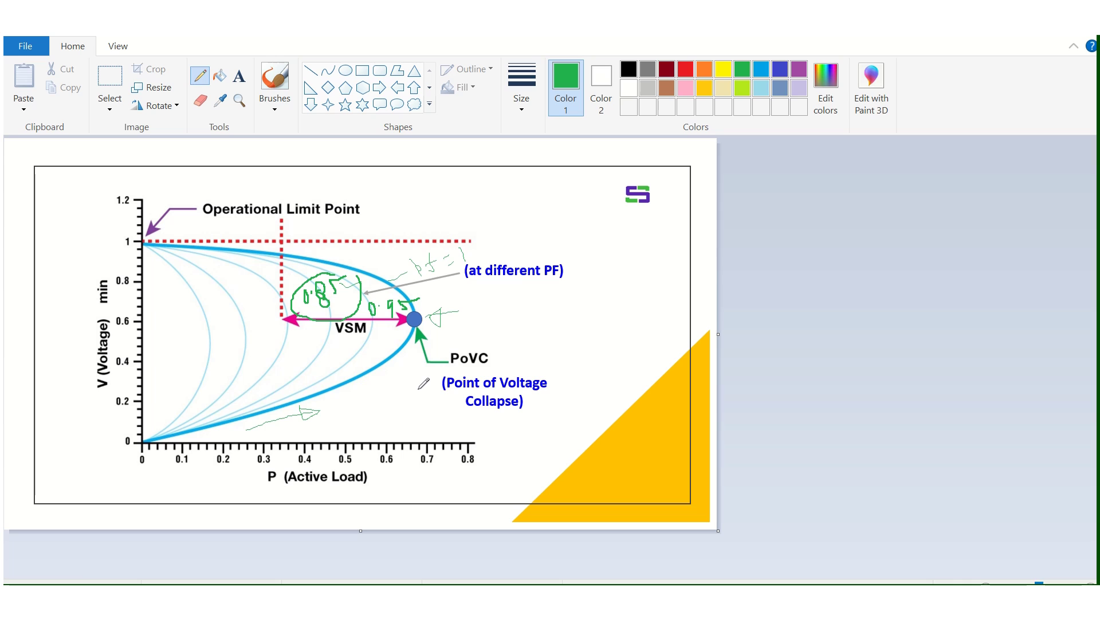